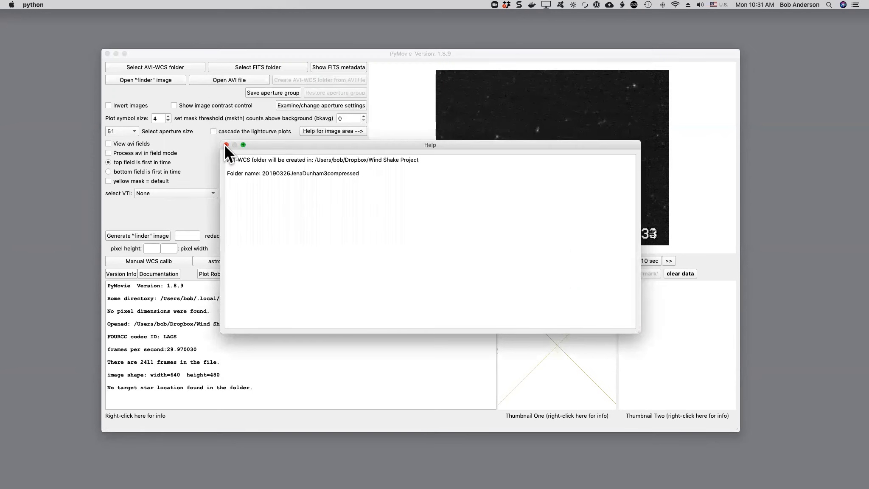
# Close the help window and adjust the video image contrast using the image contrast control
pyautogui.click(226, 145)
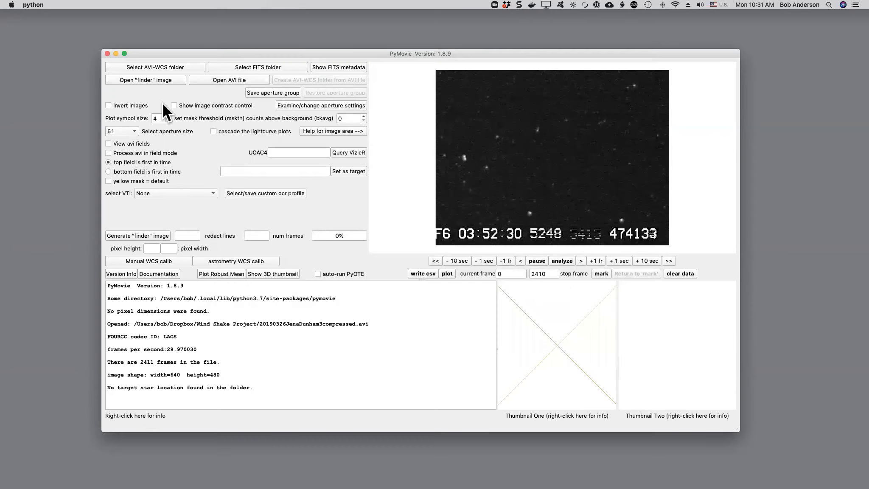
pyautogui.click(183, 106)
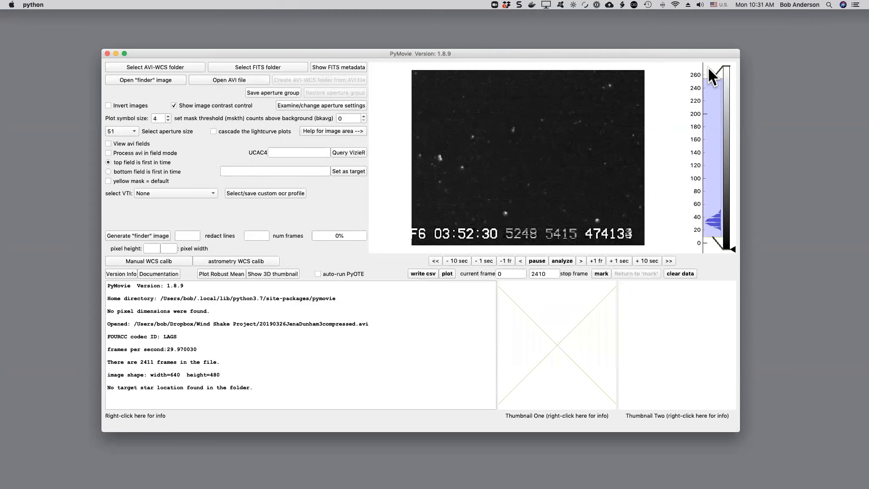
pyautogui.moveTo(708, 79); pyautogui.dragTo(709, 239)
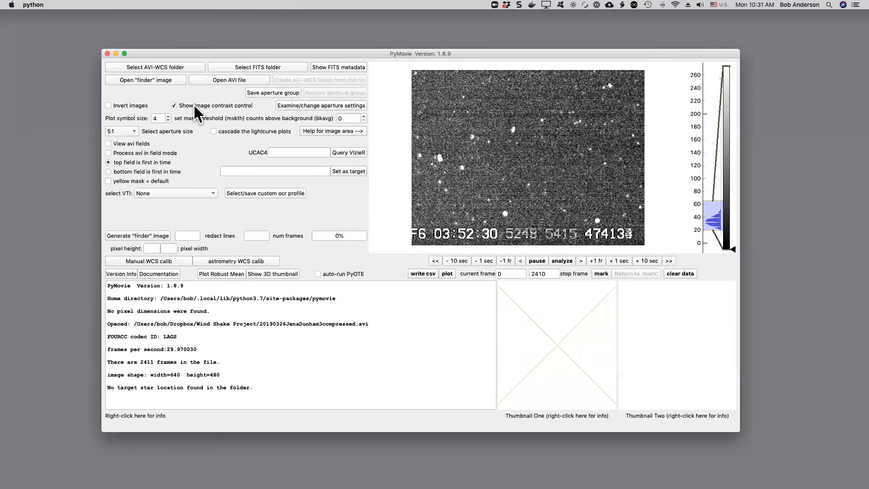
pyautogui.click(174, 106)
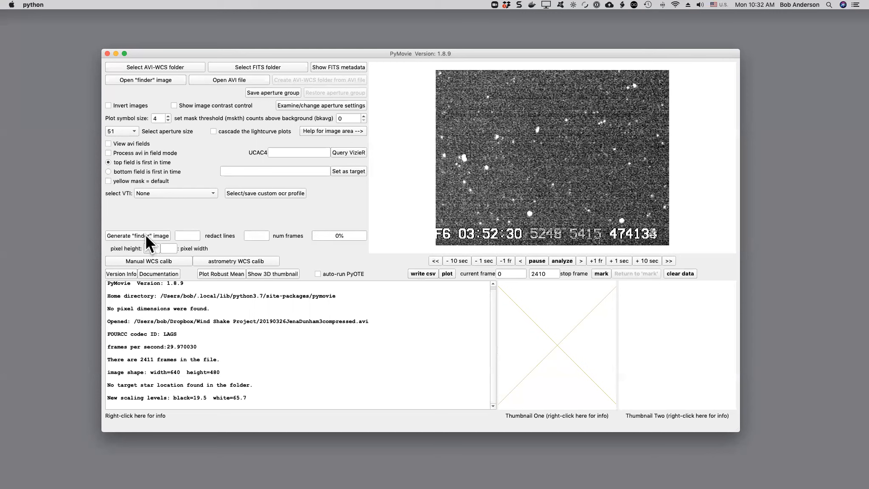
pyautogui.click(158, 233)
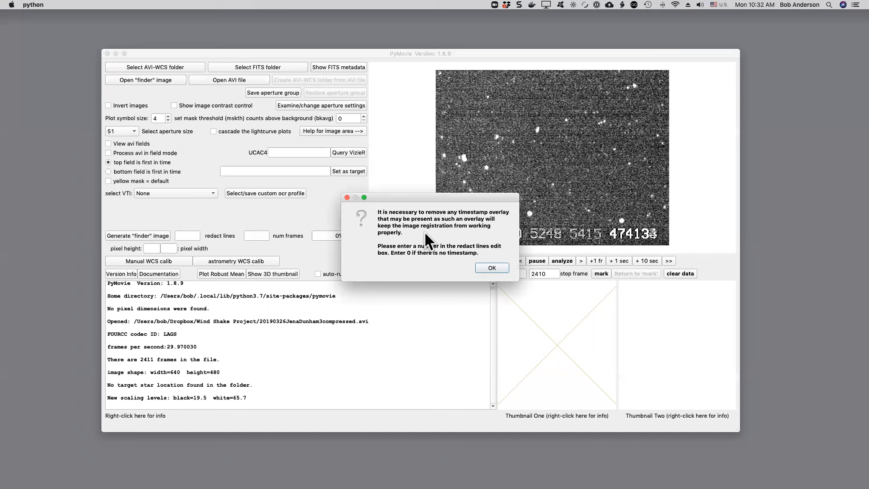
pyautogui.click(487, 266)
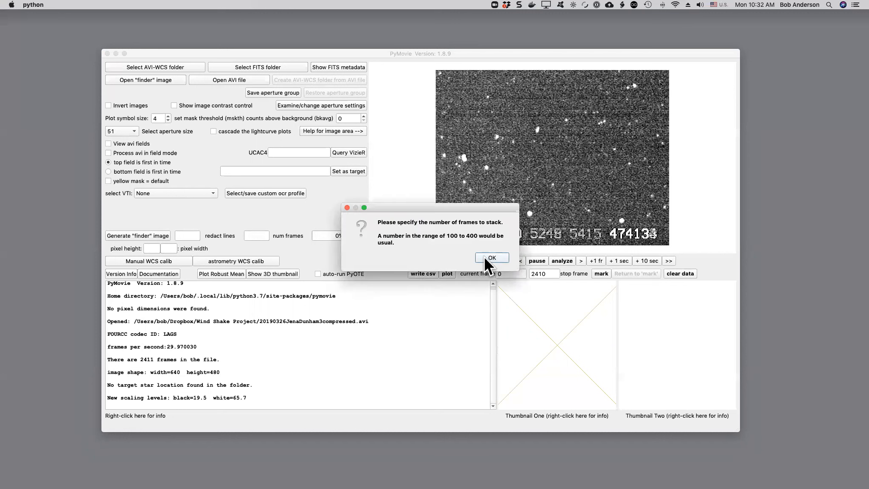
pyautogui.click(486, 257)
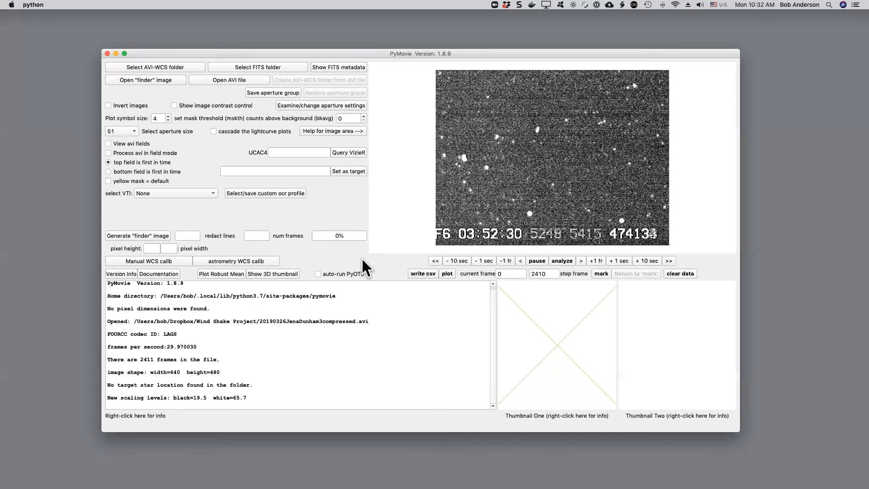
# Set the redact lines to 70 and the number of frames to stack to 100
pyautogui.click(191, 234)
pyautogui.write('70')
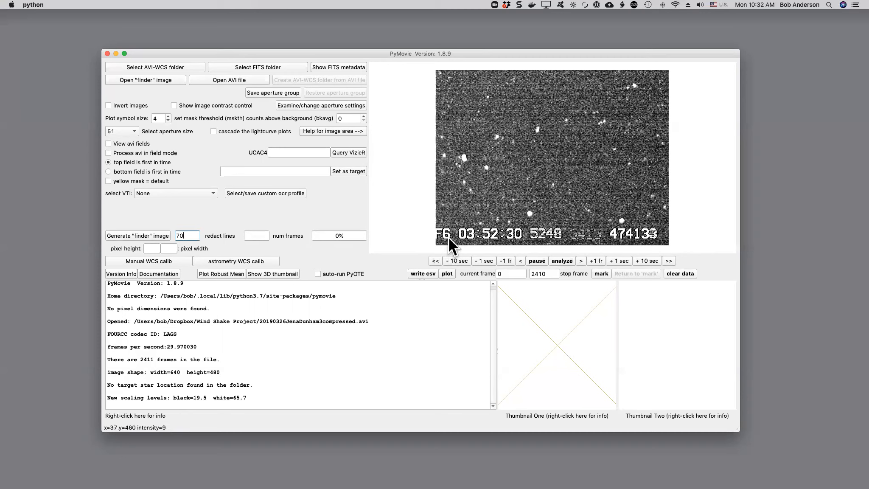
pyautogui.click(257, 235)
pyautogui.write('100')
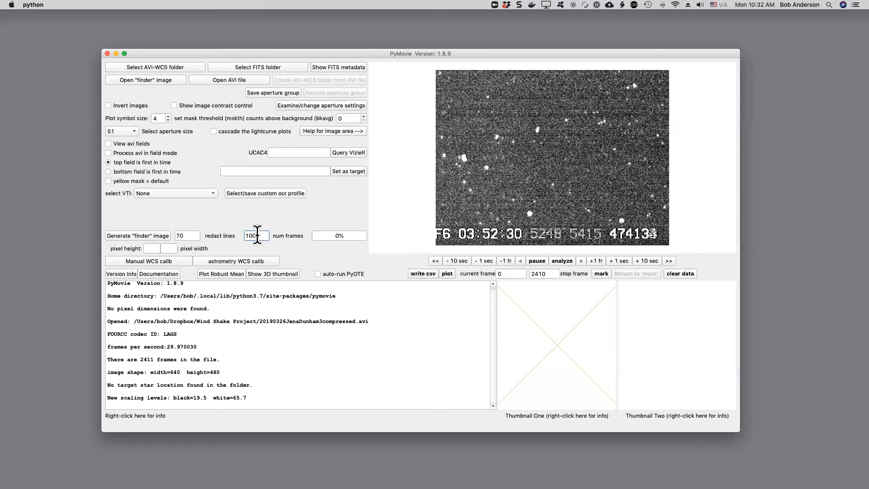
# Generate the finder image, confirming the timestamp is completely removed, and dismiss the aperture advice
pyautogui.click(136, 235)
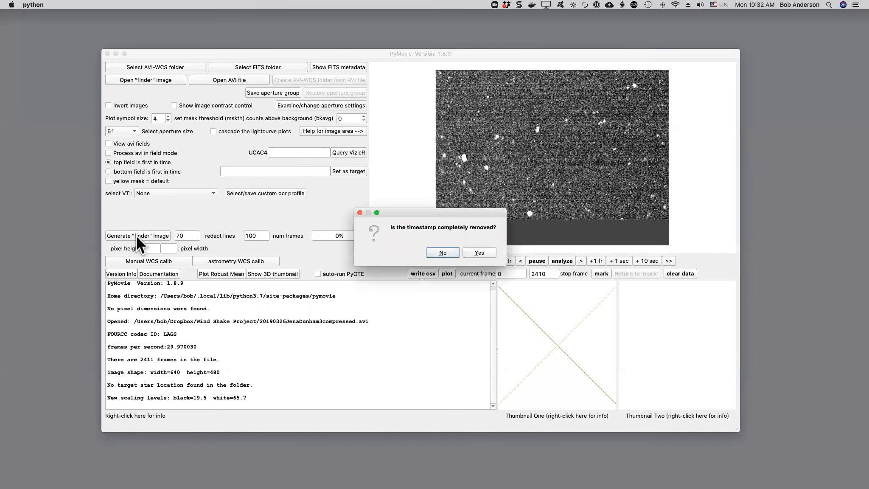
pyautogui.moveTo(423, 208); pyautogui.dragTo(325, 129)
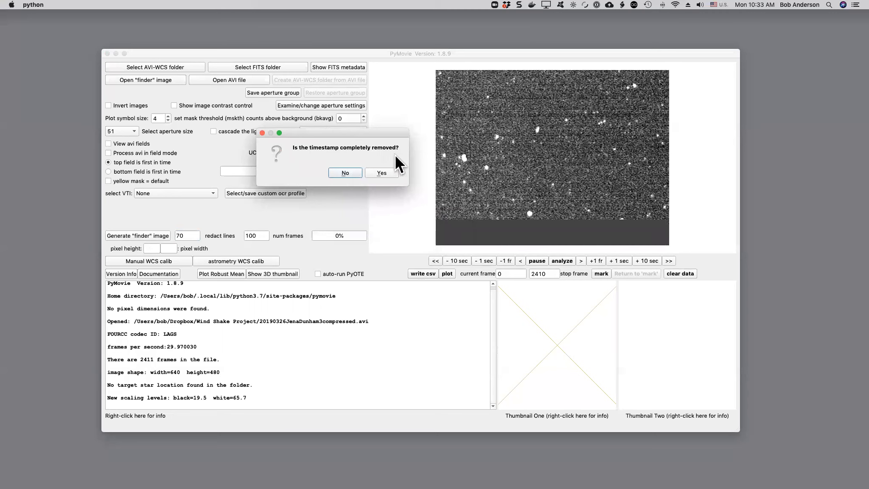
pyautogui.click(377, 170)
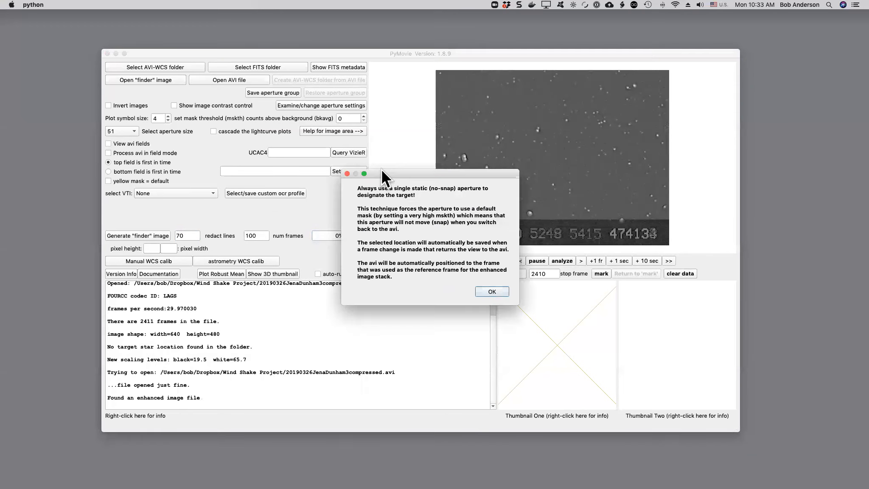
pyautogui.click(478, 290)
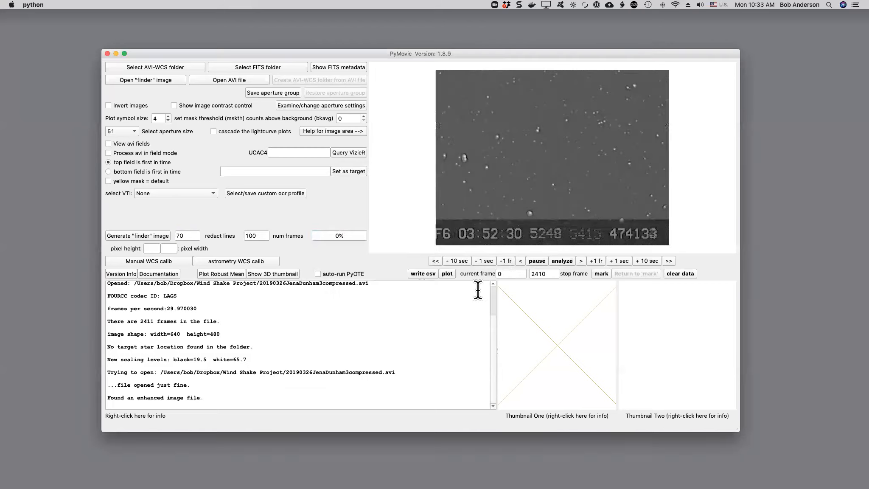
# Adjust the finder image contrast with the image contrast control, then hide the control
pyautogui.click(174, 106)
pyautogui.moveTo(704, 76); pyautogui.dragTo(708, 163)
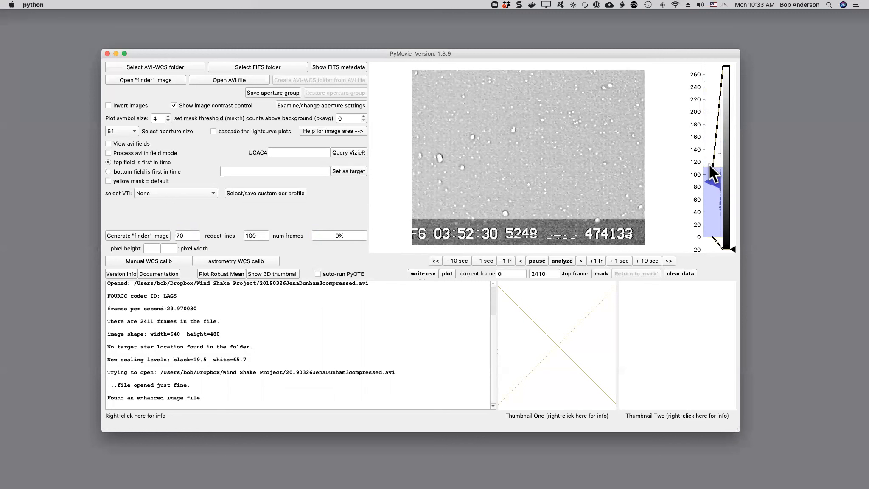
pyautogui.moveTo(712, 234); pyautogui.dragTo(720, 190)
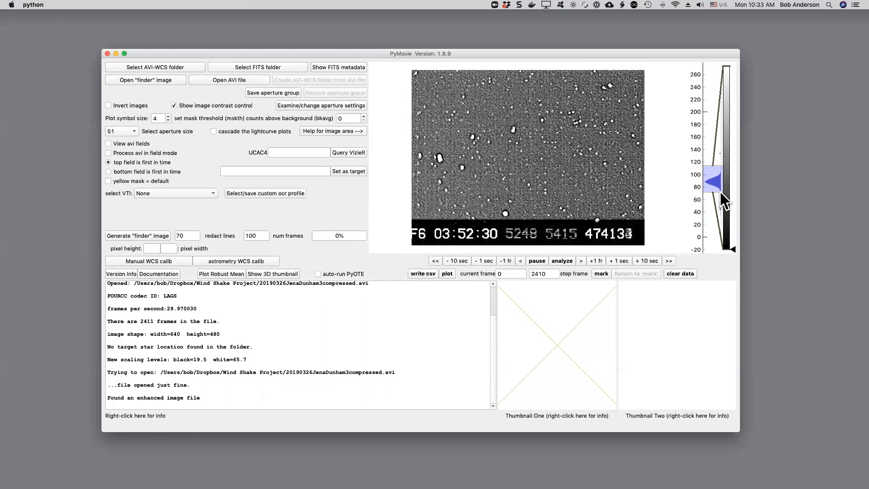
pyautogui.click(174, 106)
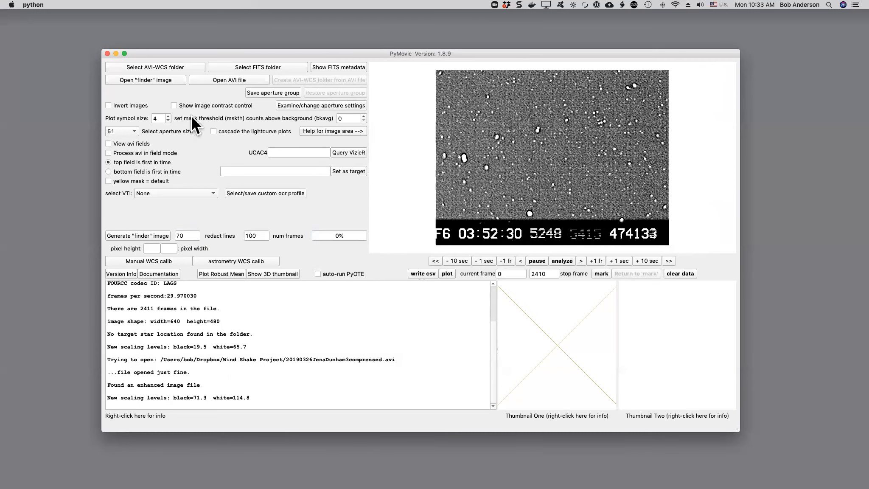
# Add a static (no snap) aperture at the target location near the image centre
pyautogui.rightClick(551, 164)
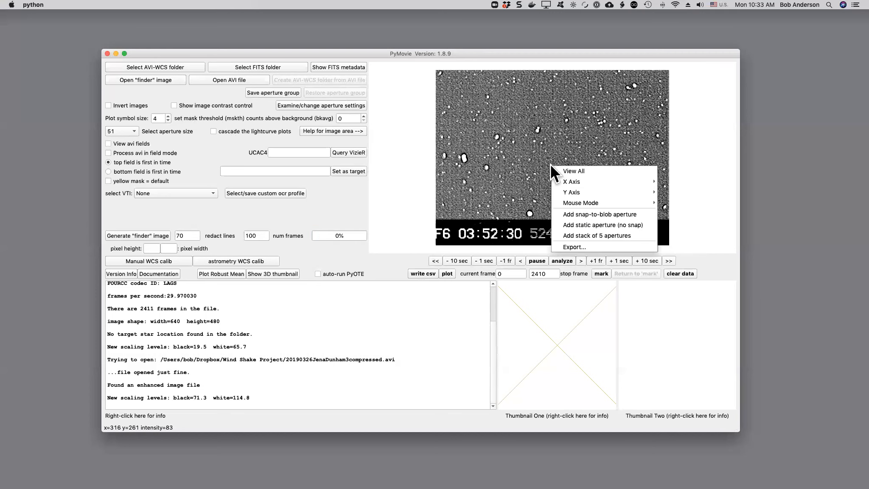
pyautogui.click(569, 224)
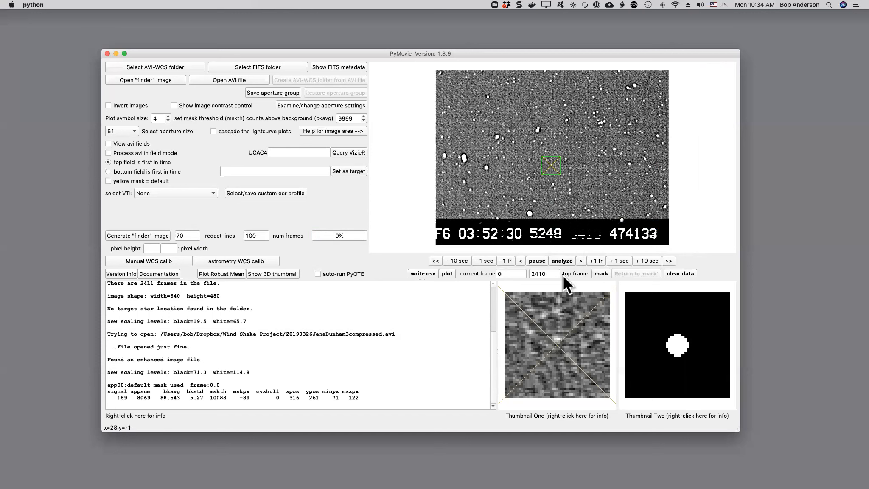
pyautogui.click(550, 173)
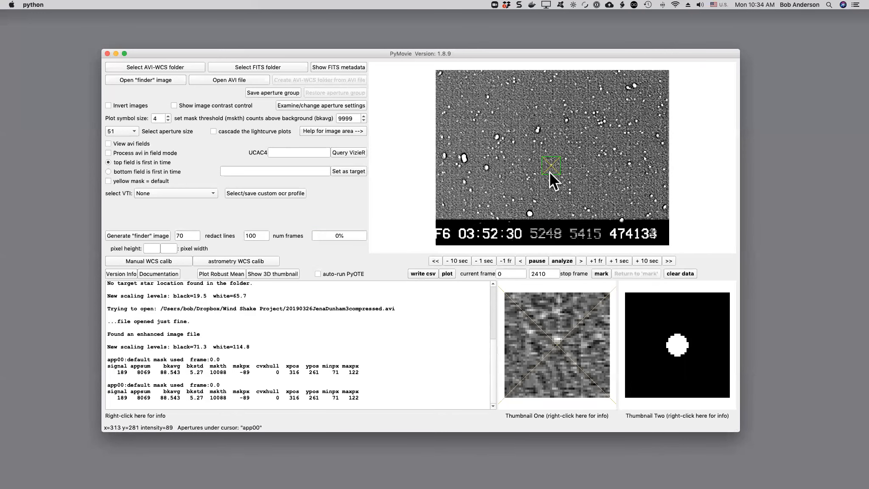
# Enable arrow-key jogging on the aperture and nudge it up two steps
pyautogui.rightClick(549, 172)
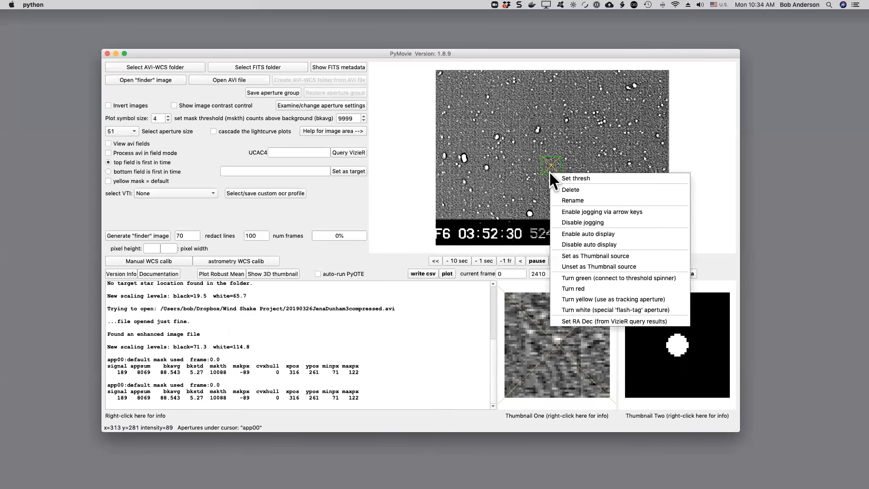
pyautogui.click(565, 209)
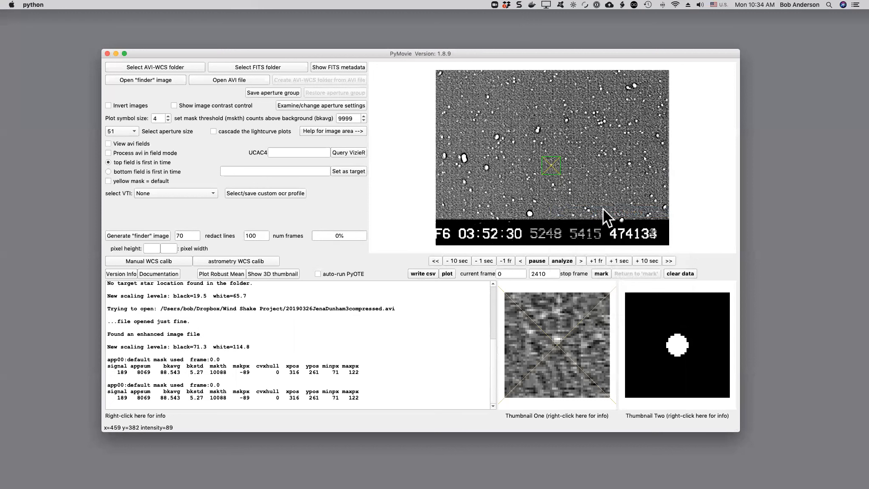
pyautogui.press('Up')
pyautogui.press('Up')
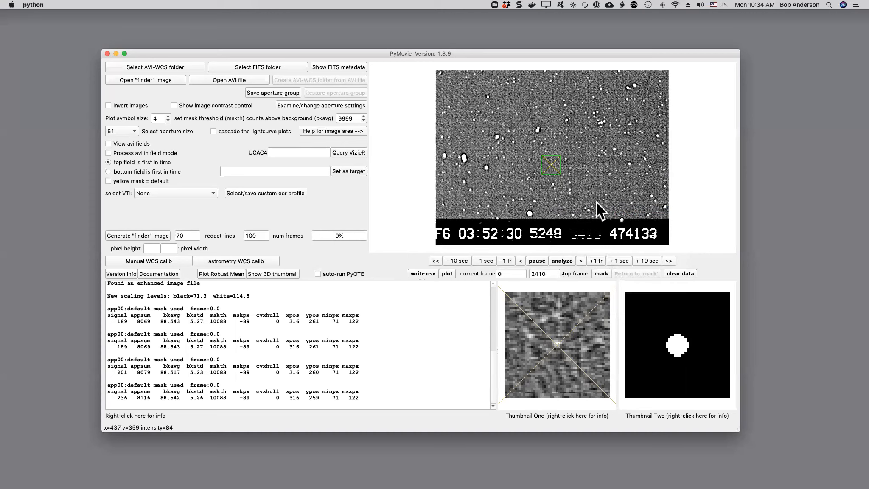
# Step one frame to return to the video view and adjust its contrast with the contrast control
pyautogui.click(594, 261)
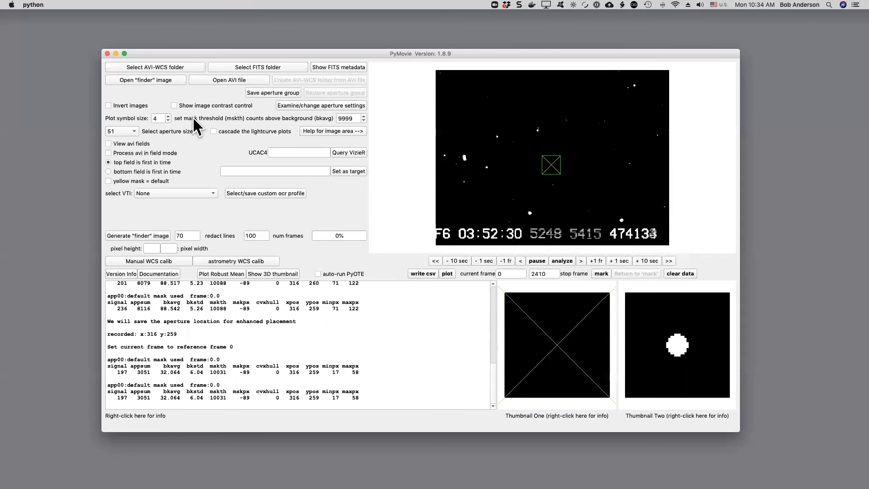
pyautogui.click(185, 106)
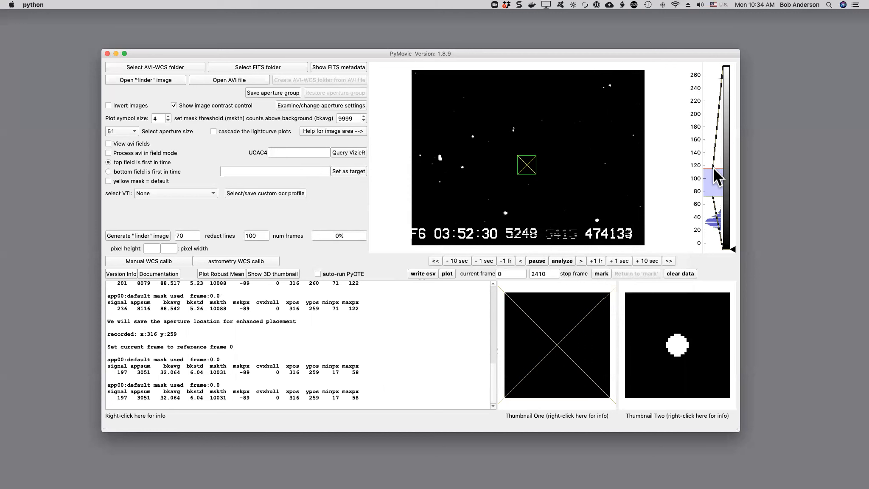
pyautogui.moveTo(708, 196); pyautogui.dragTo(714, 231)
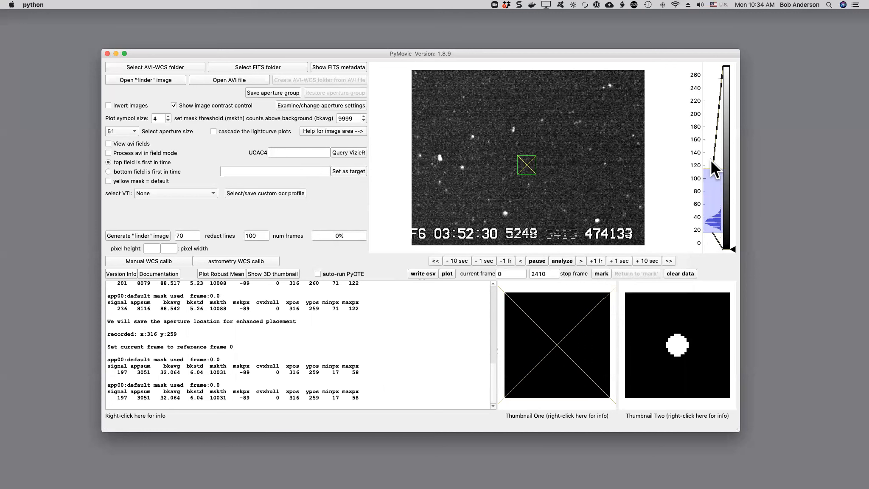
pyautogui.moveTo(707, 169); pyautogui.dragTo(709, 205)
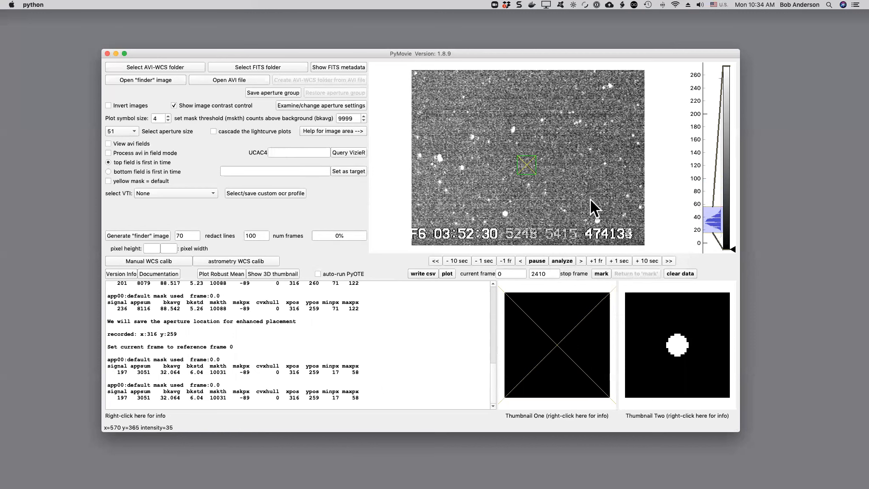
pyautogui.click(206, 105)
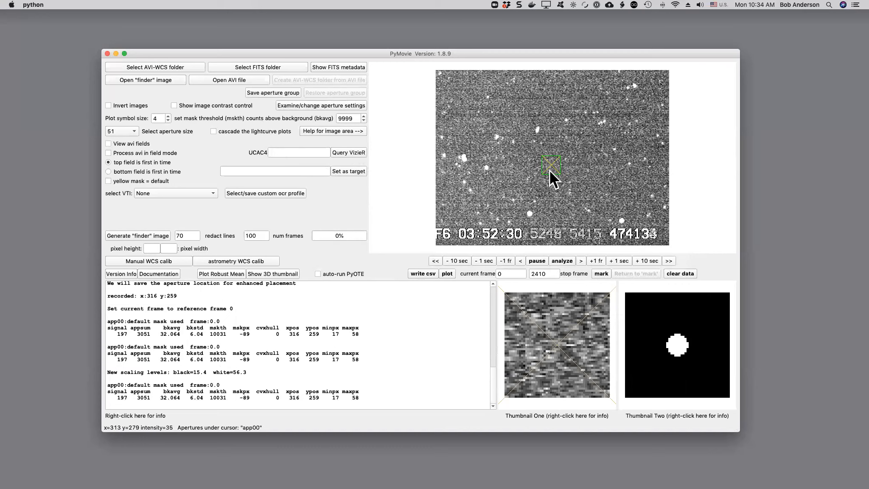
# Set the aperture's threshold to 12 in the aperture properties table and close it
pyautogui.click(306, 107)
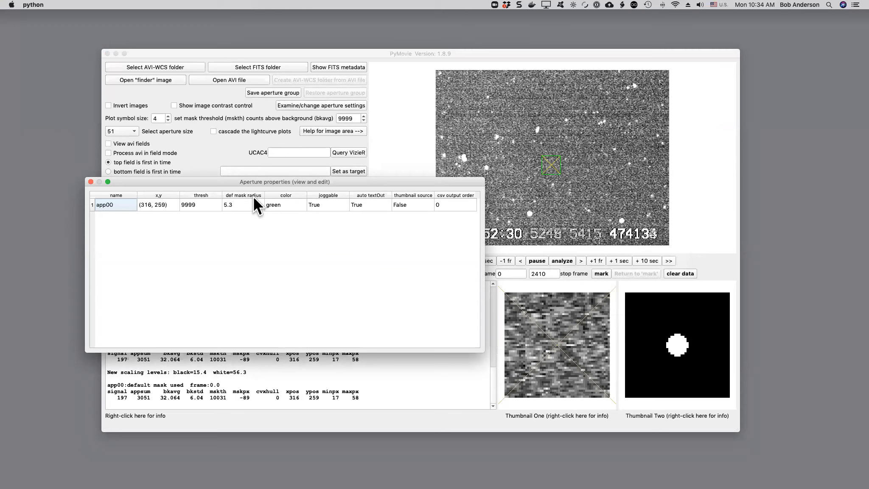
pyautogui.click(202, 204)
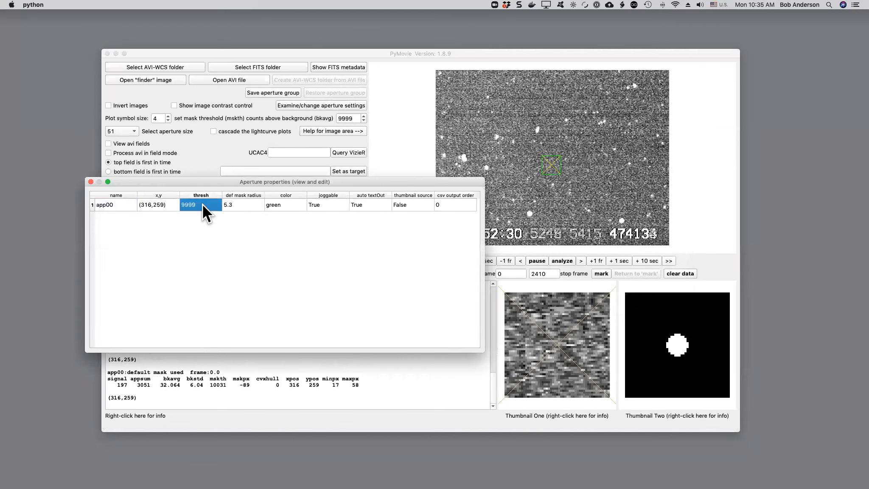
pyautogui.write('12')
pyautogui.click(242, 204)
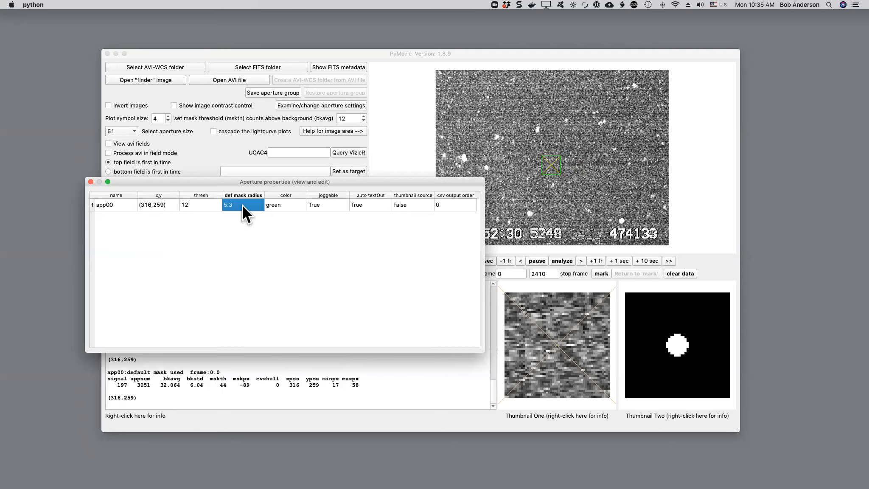
pyautogui.press('Return')
pyautogui.click(89, 182)
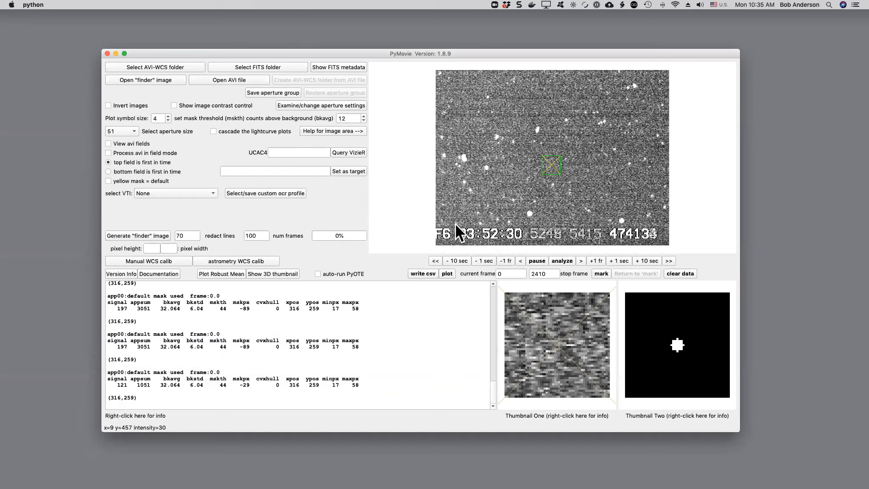
# Add a snap-to-blob aperture on the bright star above the target and name it tracker
pyautogui.rightClick(566, 121)
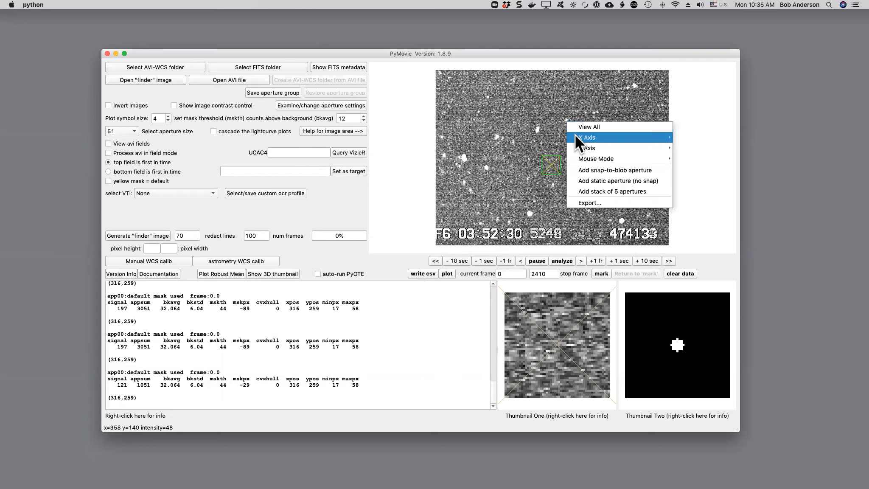
pyautogui.click(599, 170)
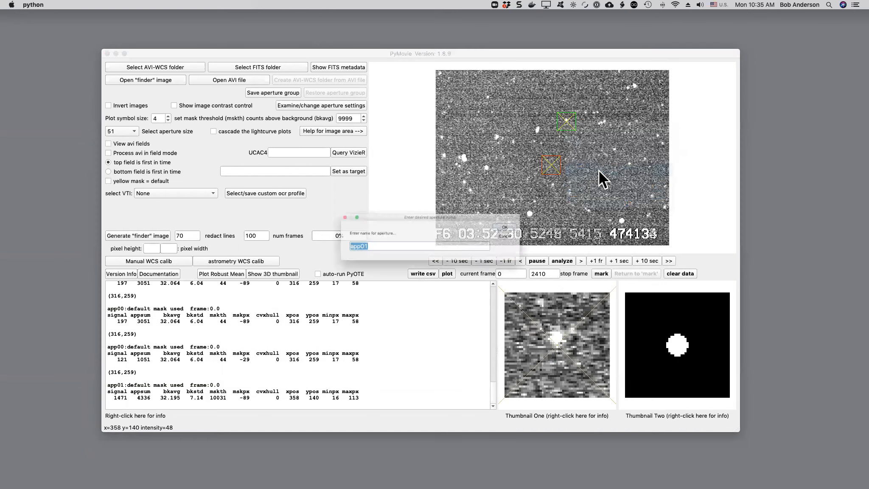
pyautogui.write('t')
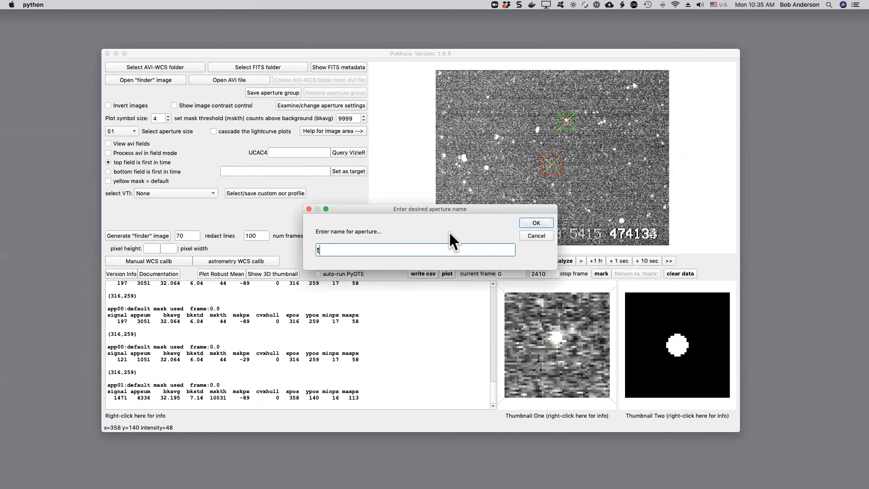
pyautogui.write('racker')
pyautogui.press('Return')
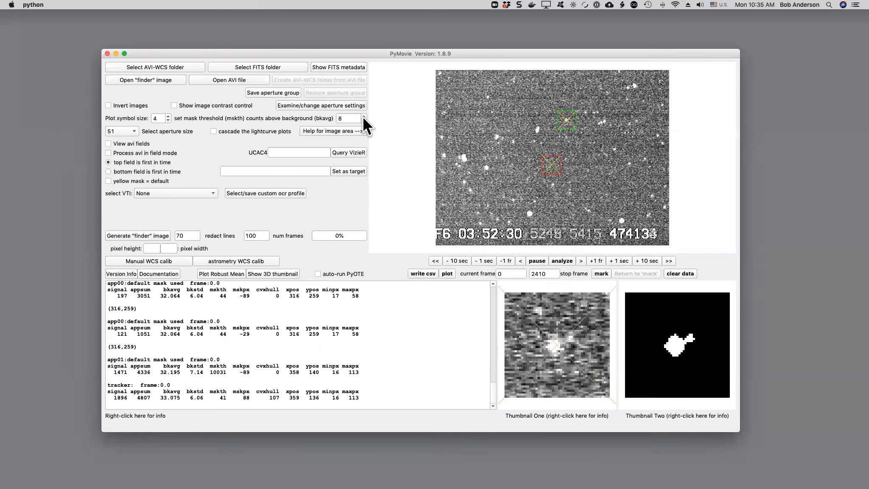
# Set the mask threshold to 12 and turn the tracker aperture yellow to make it the tracking aperture
pyautogui.scroll(-2, 363, 116)
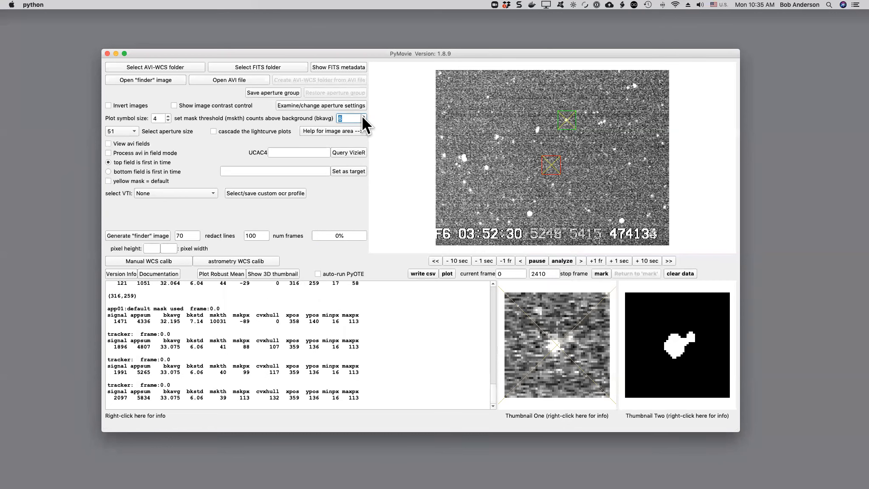
pyautogui.scroll(5, 362, 119)
pyautogui.scroll(1, 363, 123)
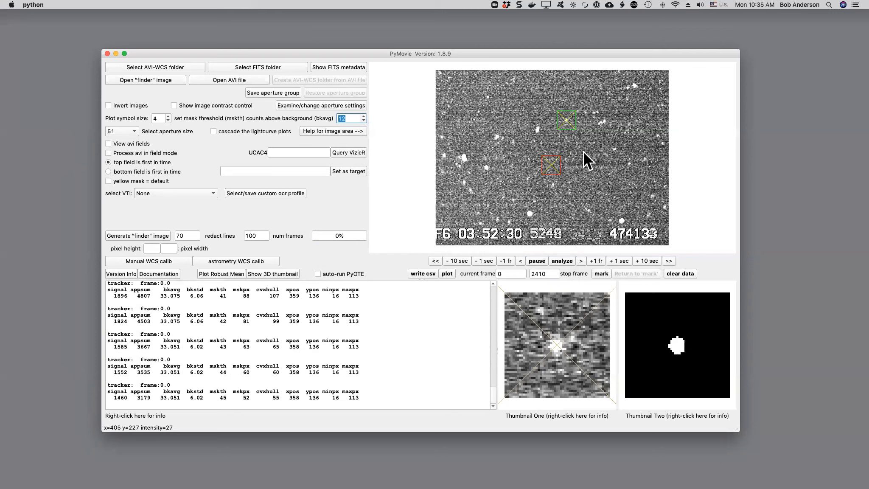
pyautogui.rightClick(563, 125)
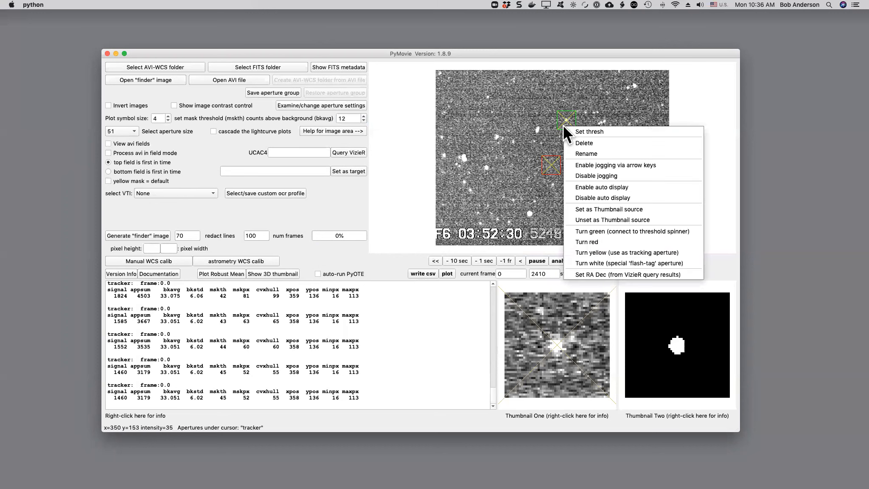
pyautogui.click(589, 253)
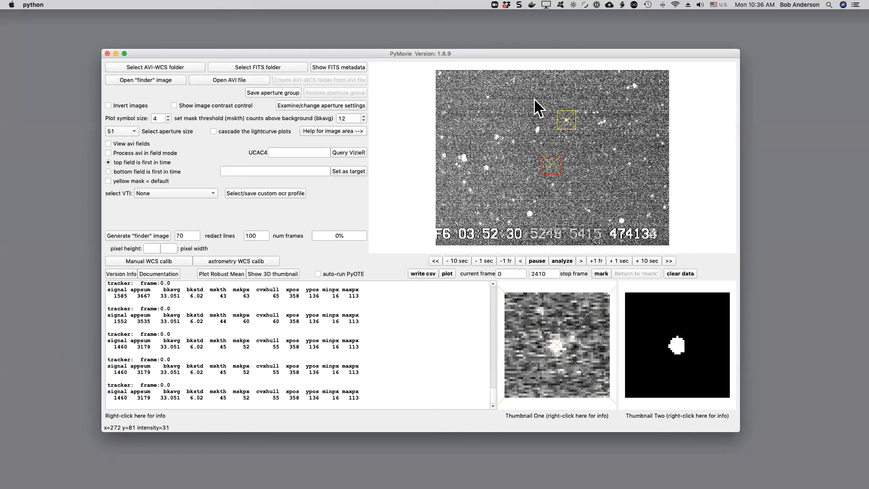
# Add a snap-to-blob aperture on empty sky above the tracker and name it no-star
pyautogui.rightClick(534, 99)
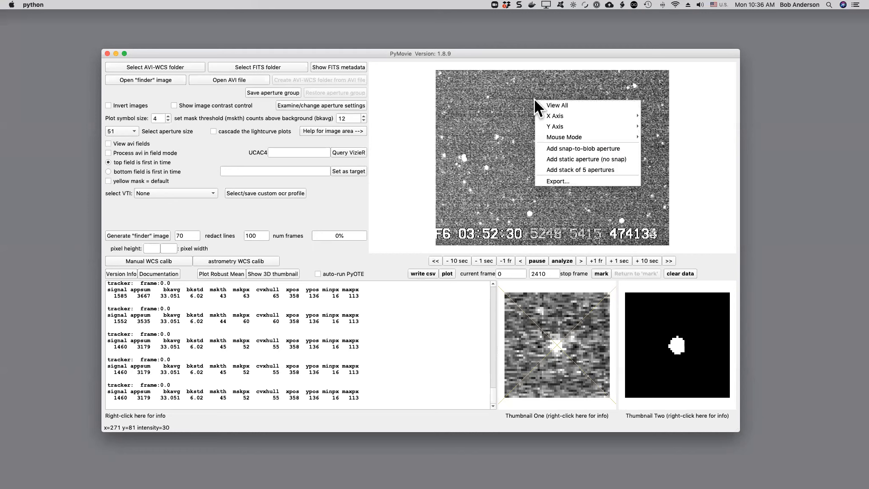
pyautogui.click(551, 149)
pyautogui.write('n')
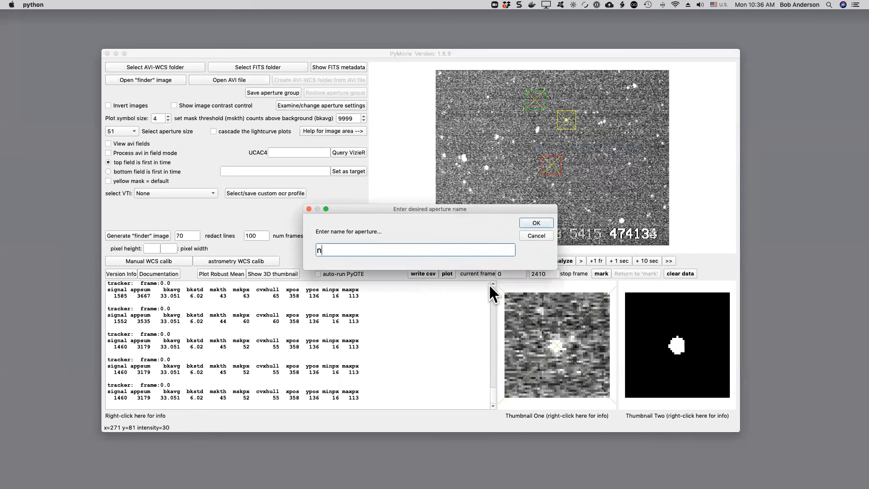
pyautogui.write('o star')
pyautogui.press('Return')
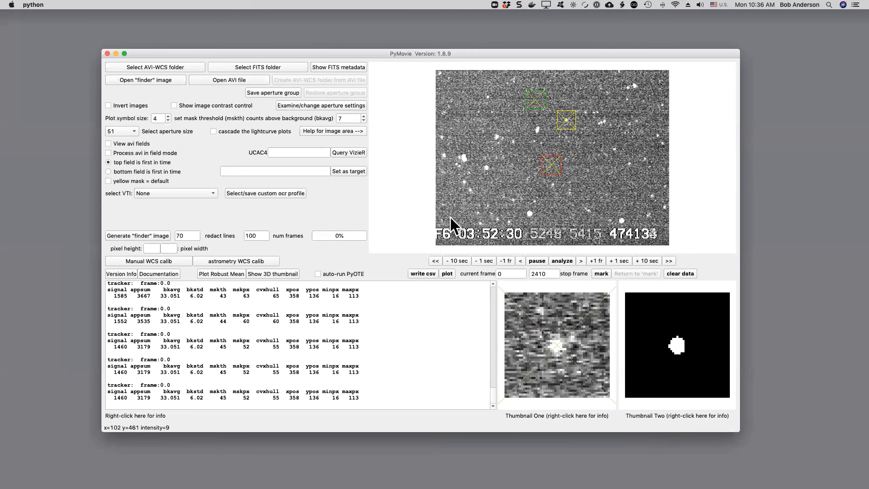
# Set the no-star aperture's default mask radius to 3 and threshold to 12 in the aperture properties table, then close it
pyautogui.click(324, 105)
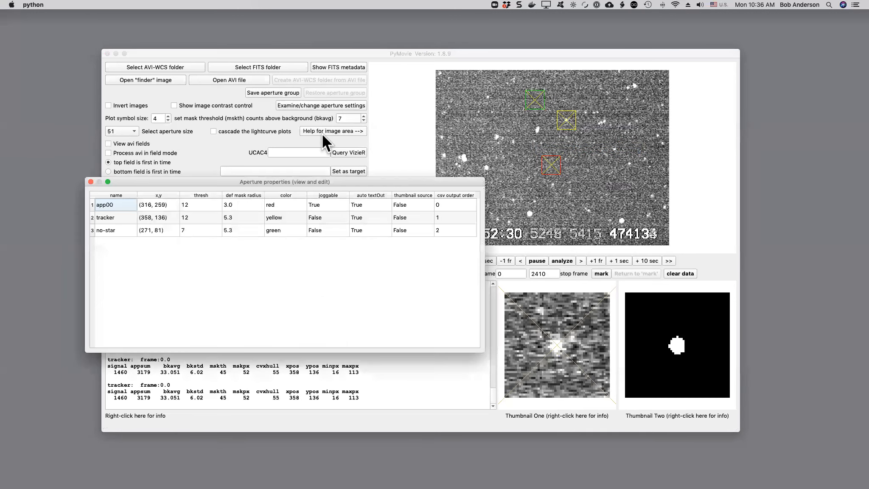
pyautogui.click(238, 227)
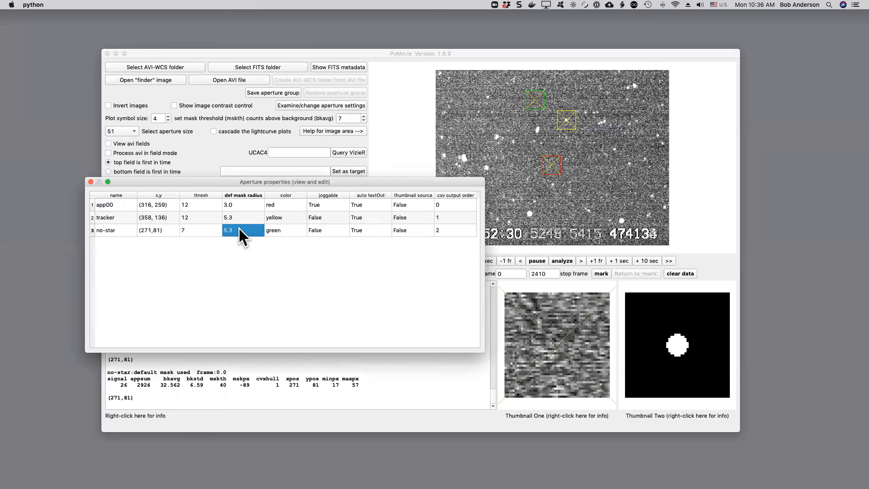
pyautogui.write('3')
pyautogui.click(188, 228)
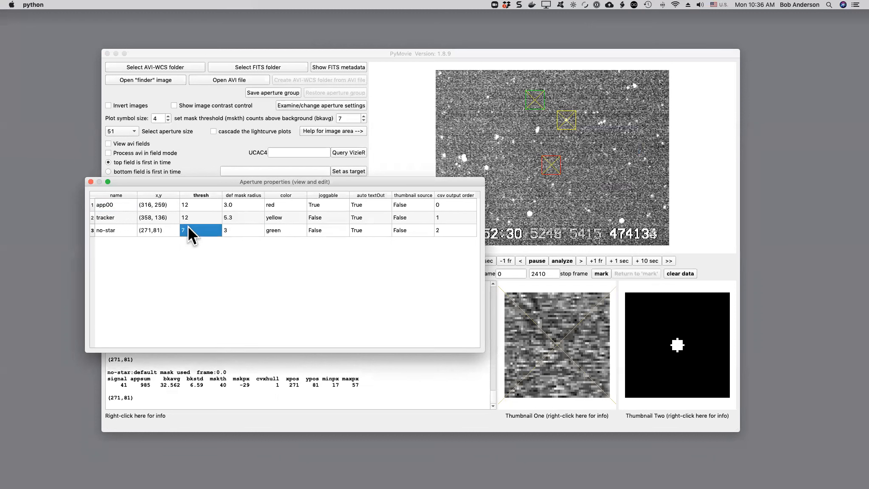
pyautogui.write('12')
pyautogui.press('Return')
pyautogui.click(90, 182)
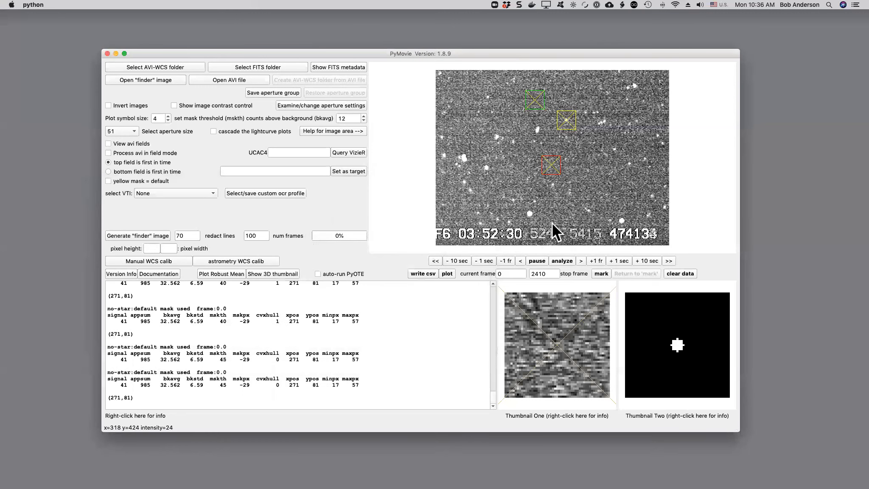
# Turn the no-star aperture red
pyautogui.rightClick(534, 105)
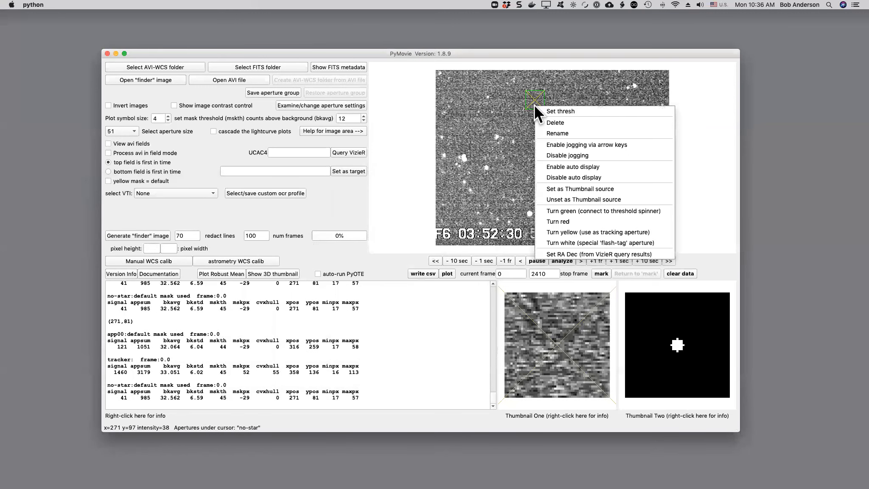
pyautogui.click(562, 219)
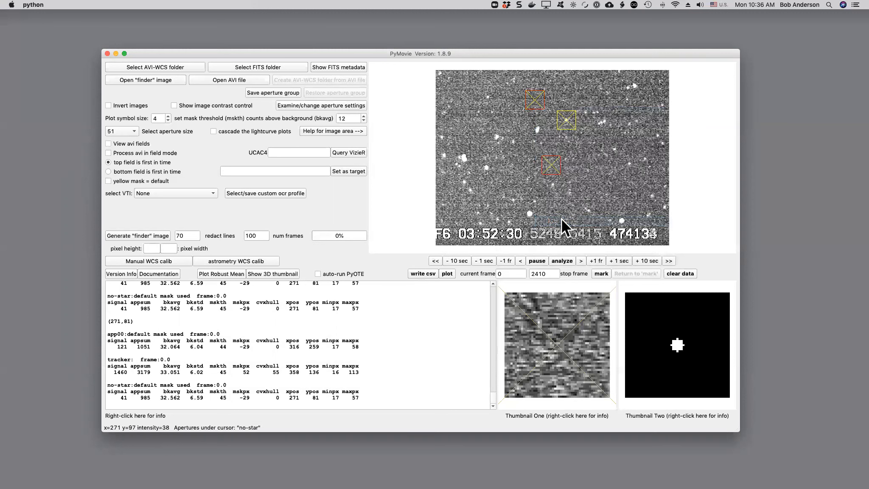
# Set the target aperture app00 as the thumbnail source
pyautogui.click(552, 173)
pyautogui.rightClick(552, 171)
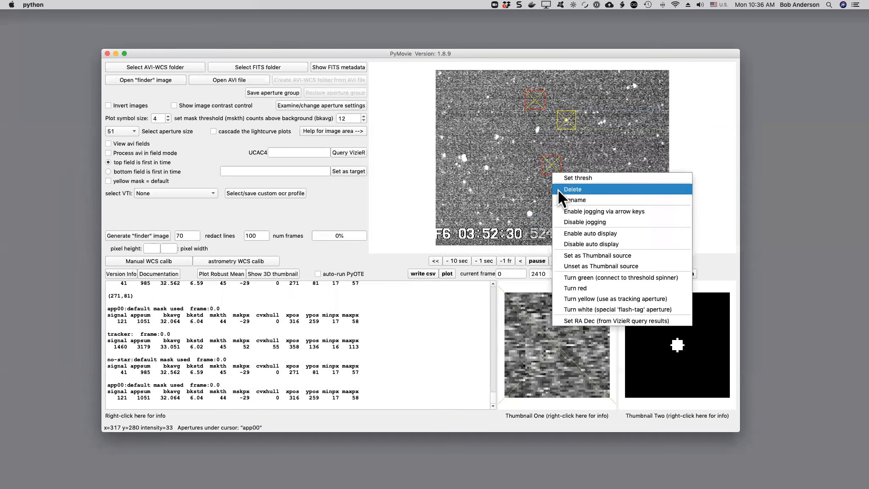
pyautogui.click(572, 253)
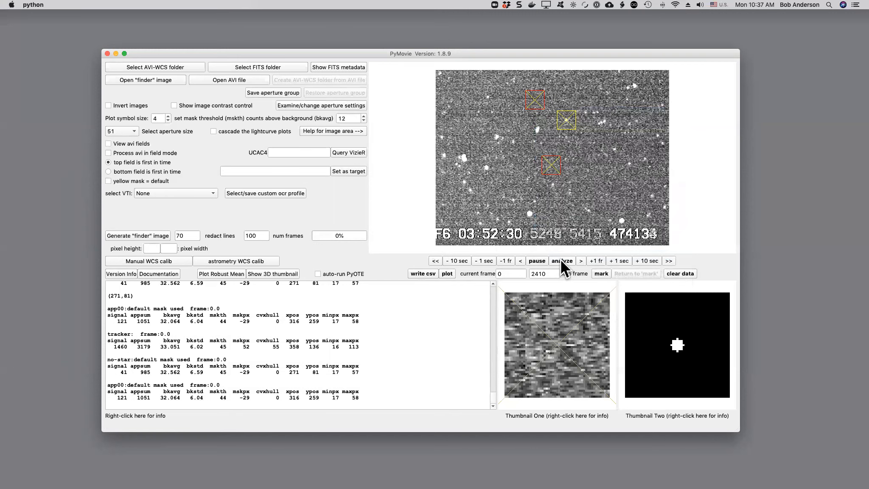
# Analyze the video to the stop frame and plot the lightcurves, moving the composite plot's legend and window aside
pyautogui.click(561, 260)
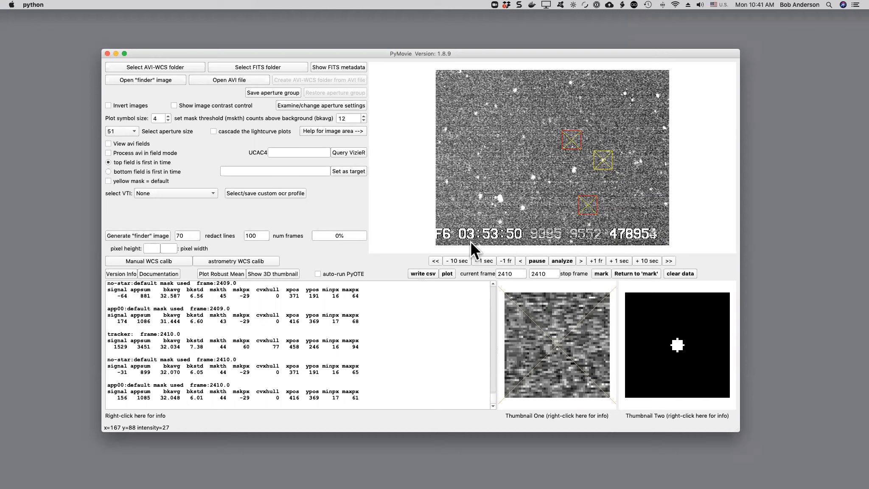
pyautogui.click(447, 274)
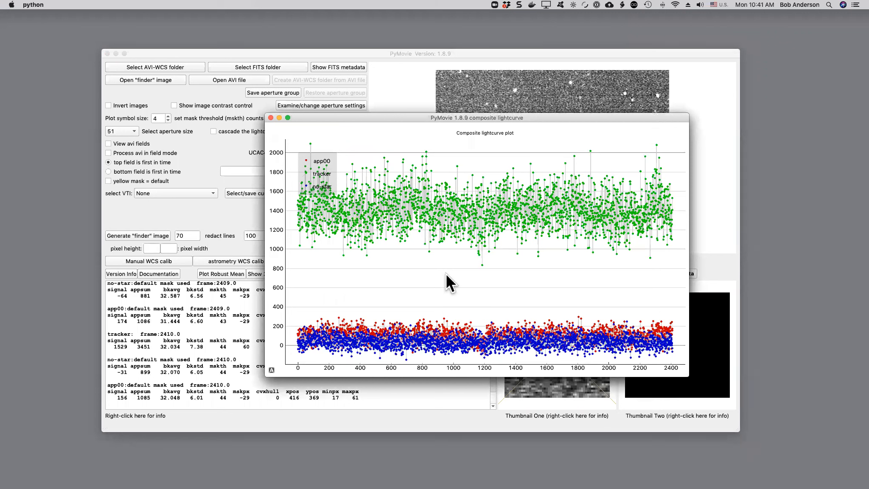
pyautogui.moveTo(330, 165); pyautogui.dragTo(376, 275)
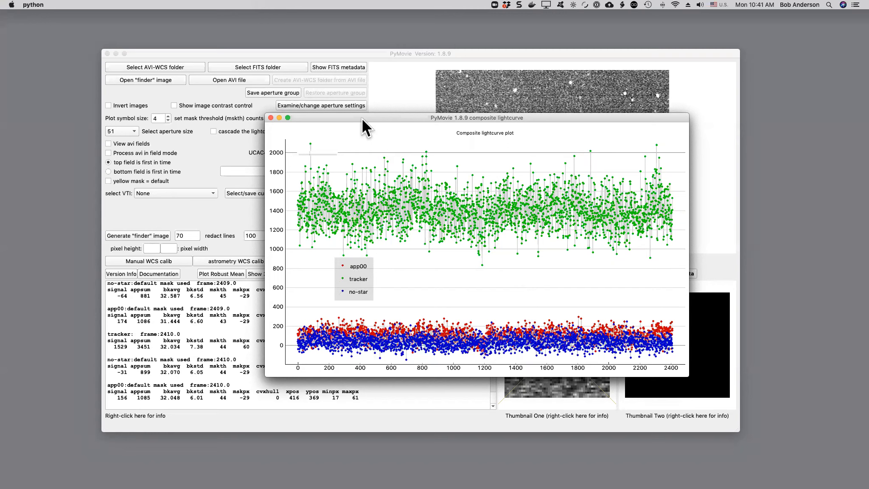
pyautogui.moveTo(366, 120); pyautogui.dragTo(146, 45)
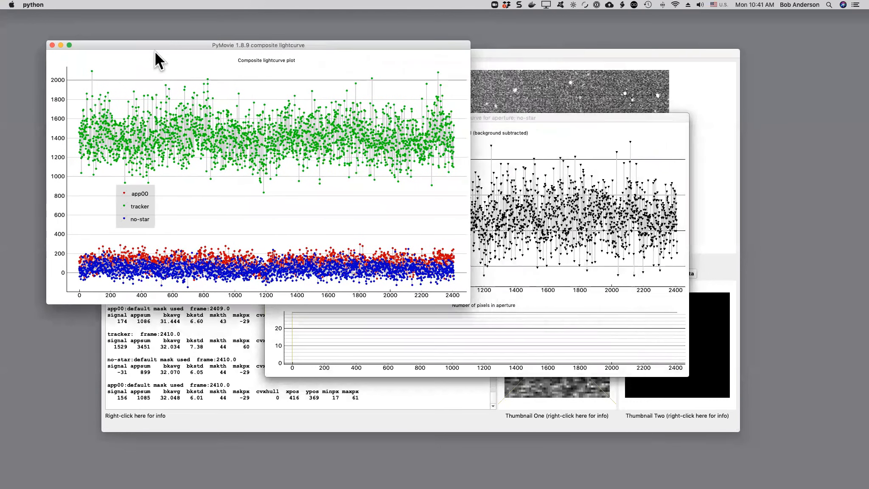
# Bring the no-star, tracker and app00 lightcurve windows forward in turn to examine each aperture's signal
pyautogui.click(546, 118)
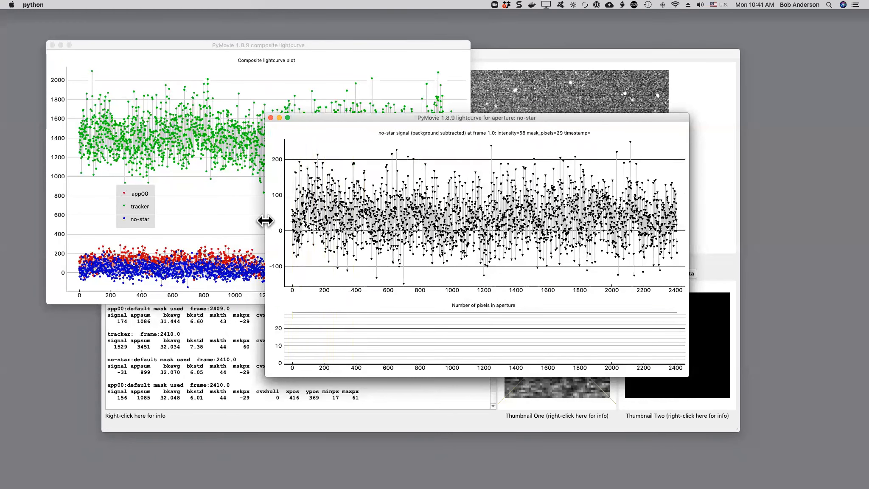
pyautogui.moveTo(335, 117); pyautogui.dragTo(194, 169)
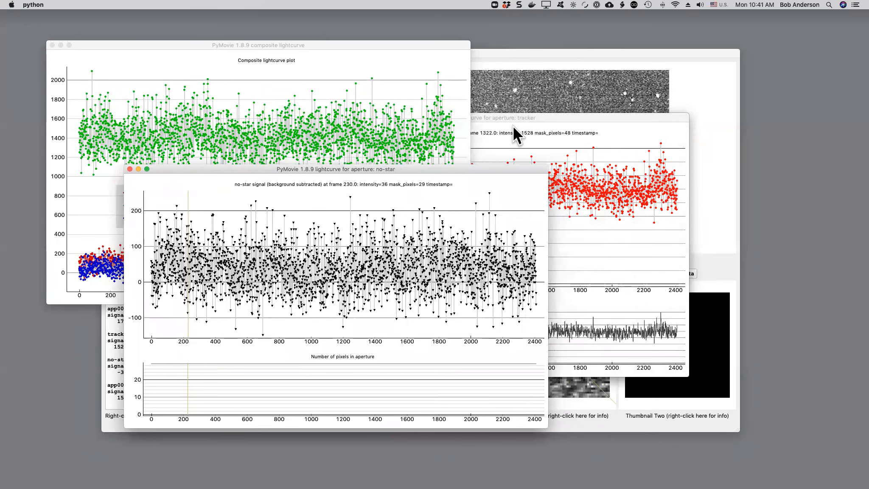
pyautogui.click(543, 115)
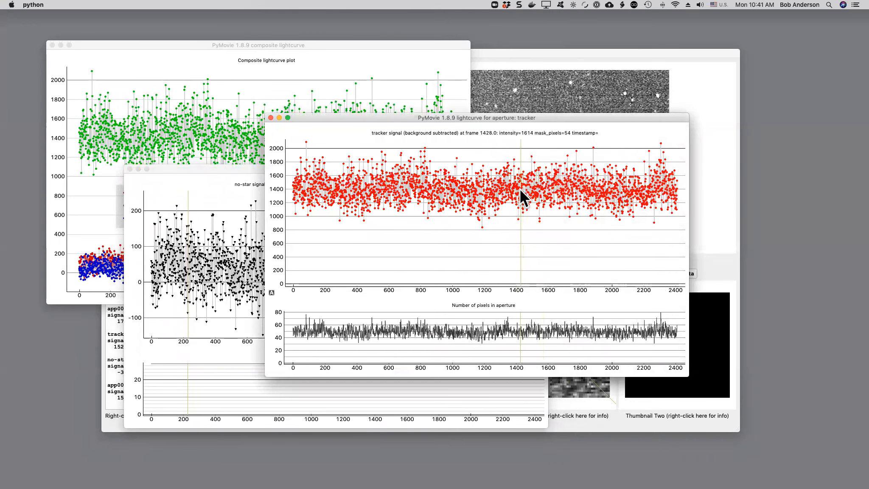
pyautogui.click(271, 118)
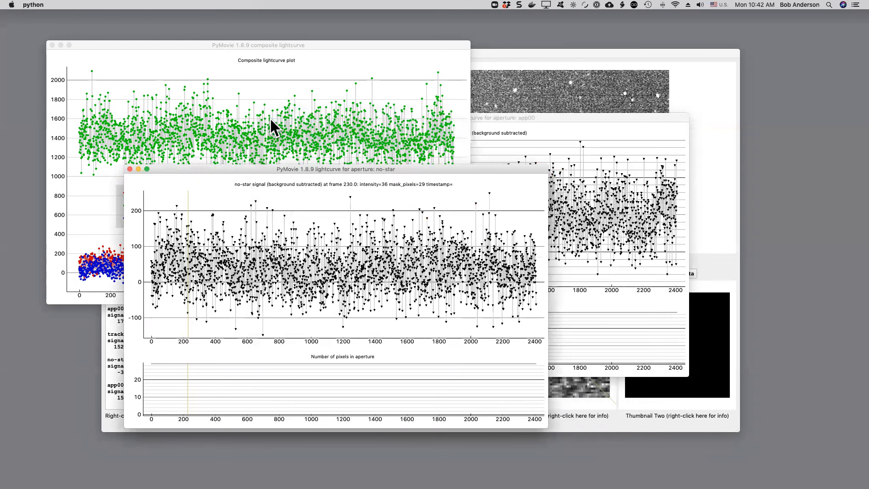
pyautogui.click(560, 119)
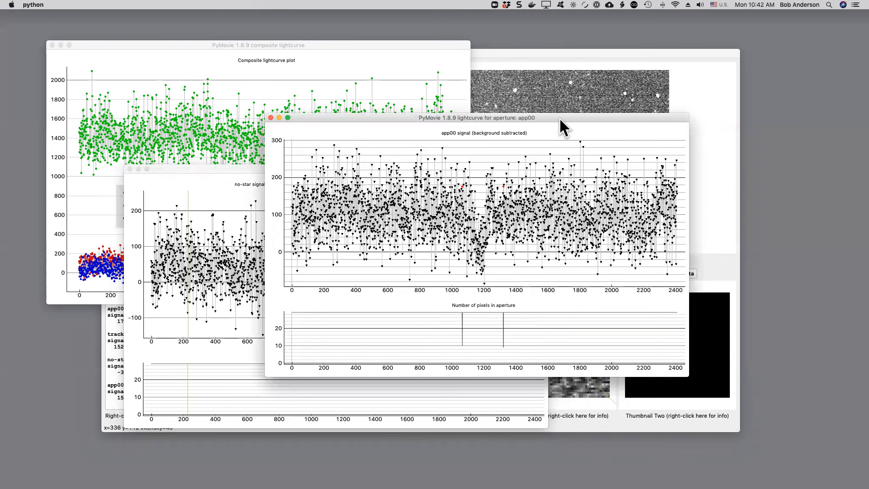